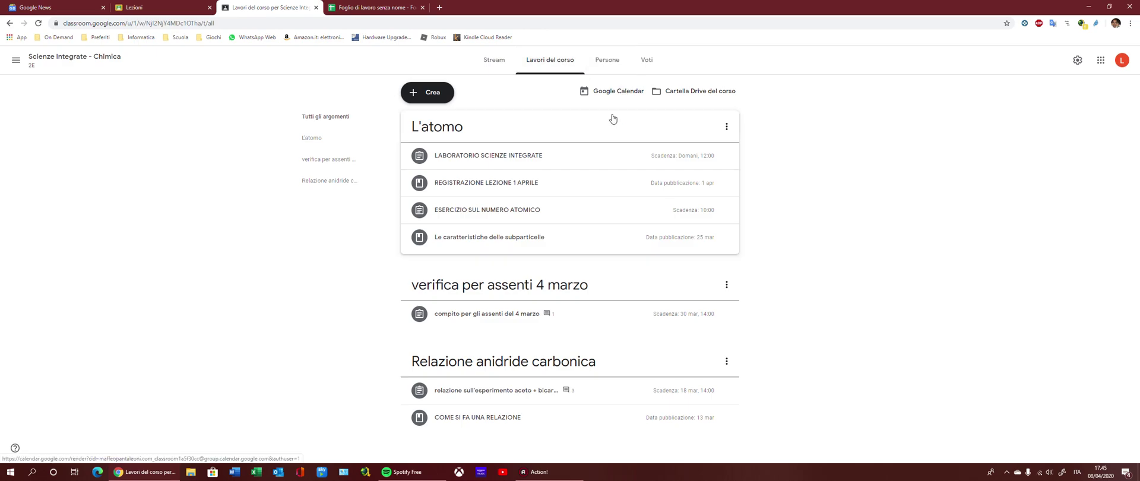
Open Tabella.pdf from the LABORATORIO SCIENZE INTEGRATE assignment and compare its table with the one in the spreadsheet
left_click(524, 155)
left_click(437, 249)
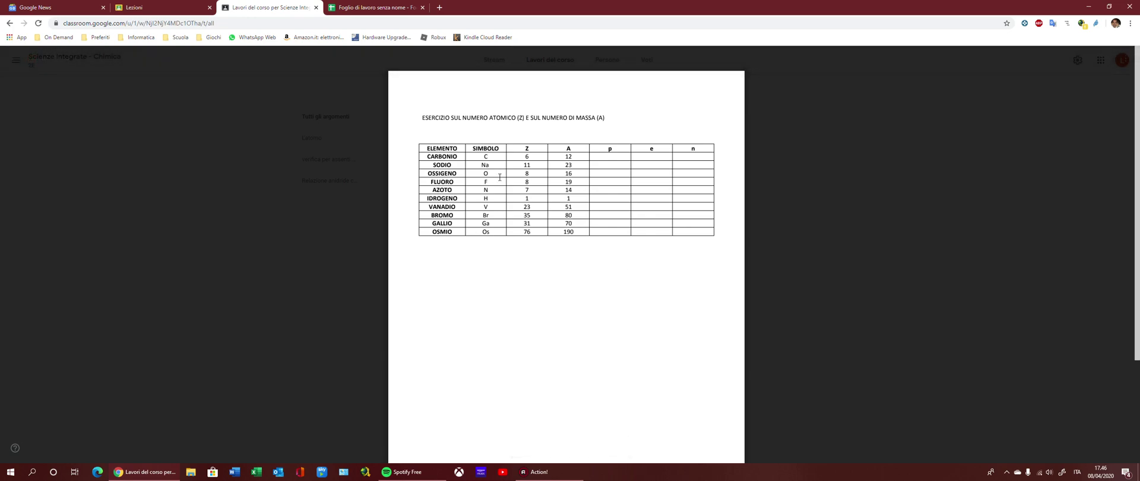
left_click(389, 8)
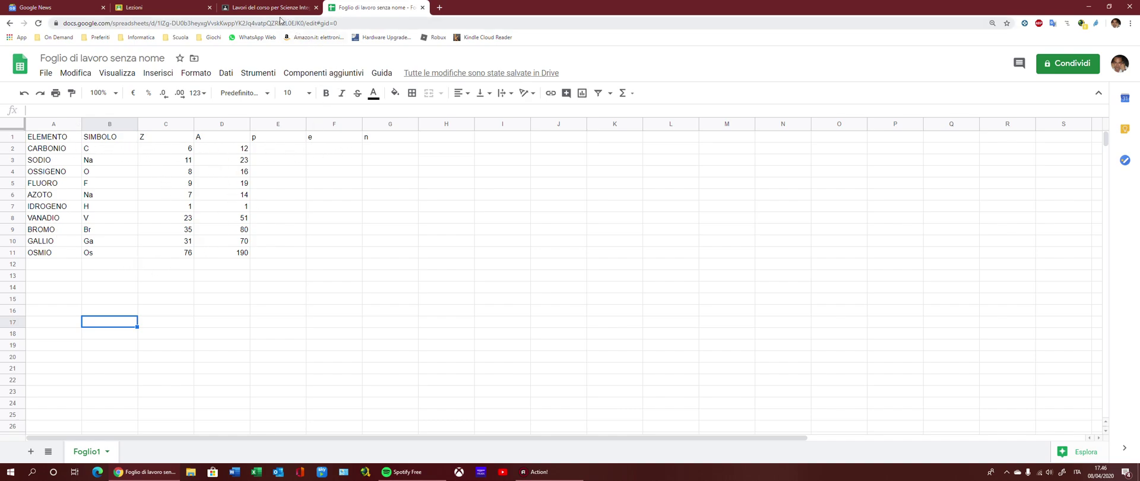
left_click(279, 8)
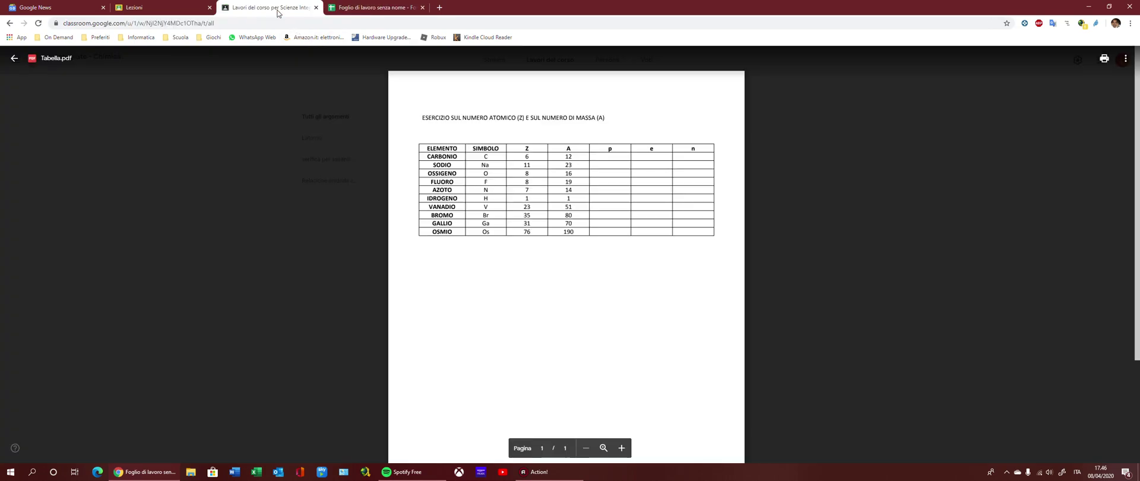
left_click(356, 6)
Apply borders to all cells of the element table, A1:G11
left_click(114, 140)
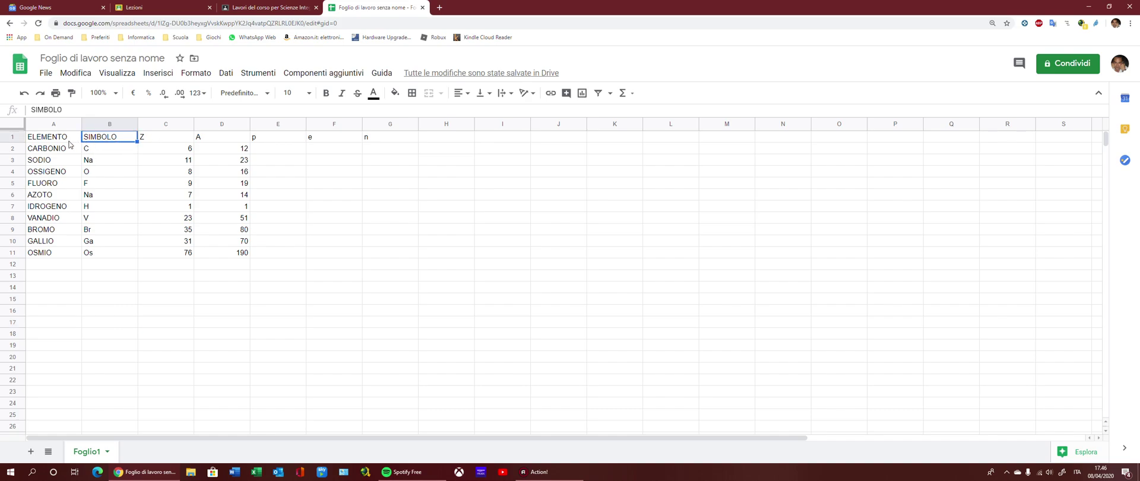
left_click_drag(60, 141, 381, 254)
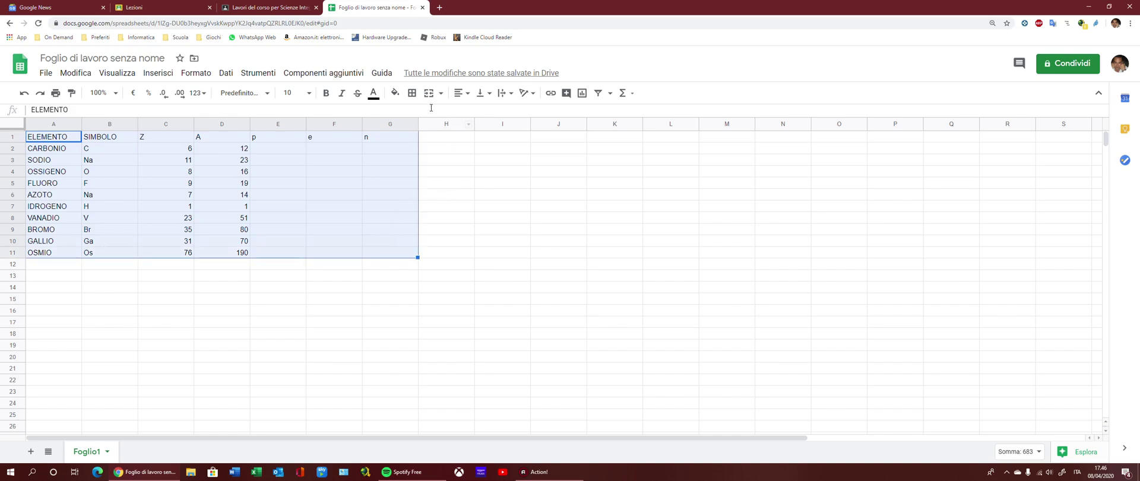
left_click(413, 94)
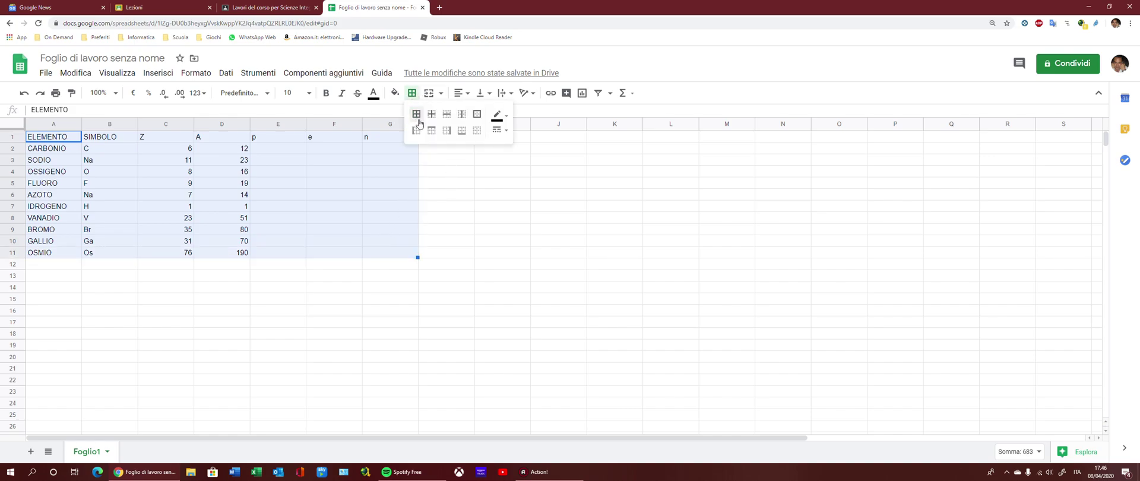
left_click(416, 114)
left_click(289, 320)
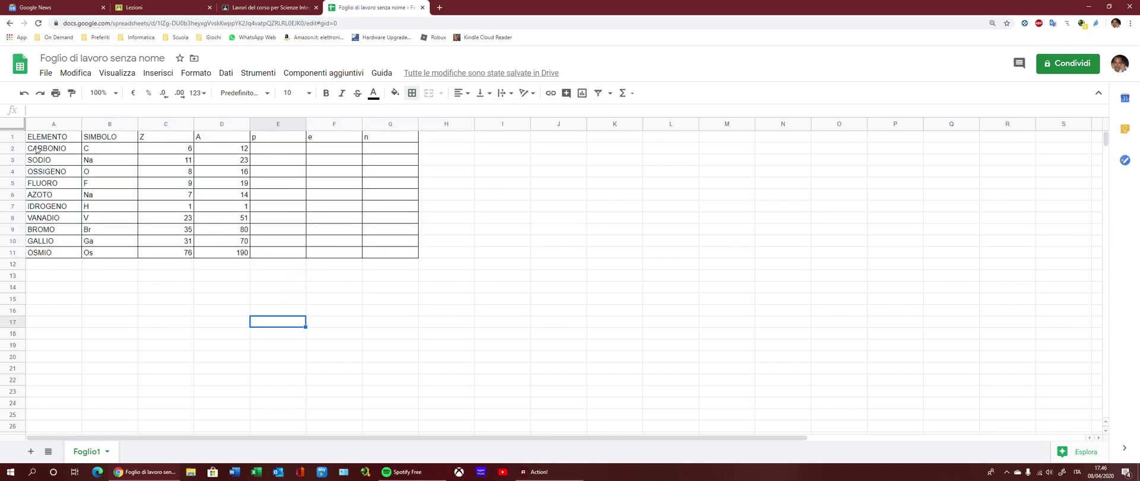
Make header row 1 about twice as tall and fill A1:G1 with a medium blue
left_click_drag(19, 142, 395, 149)
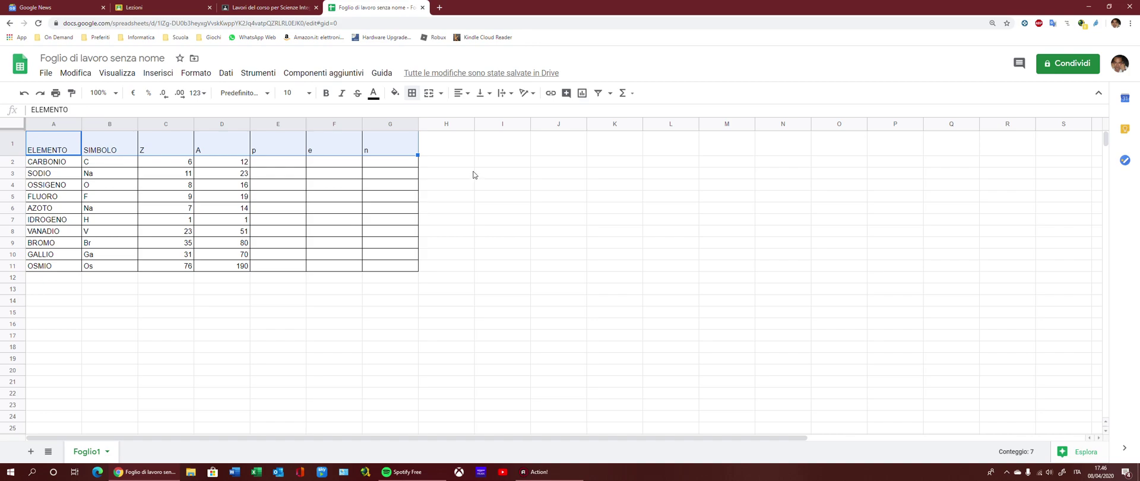
left_click(396, 93)
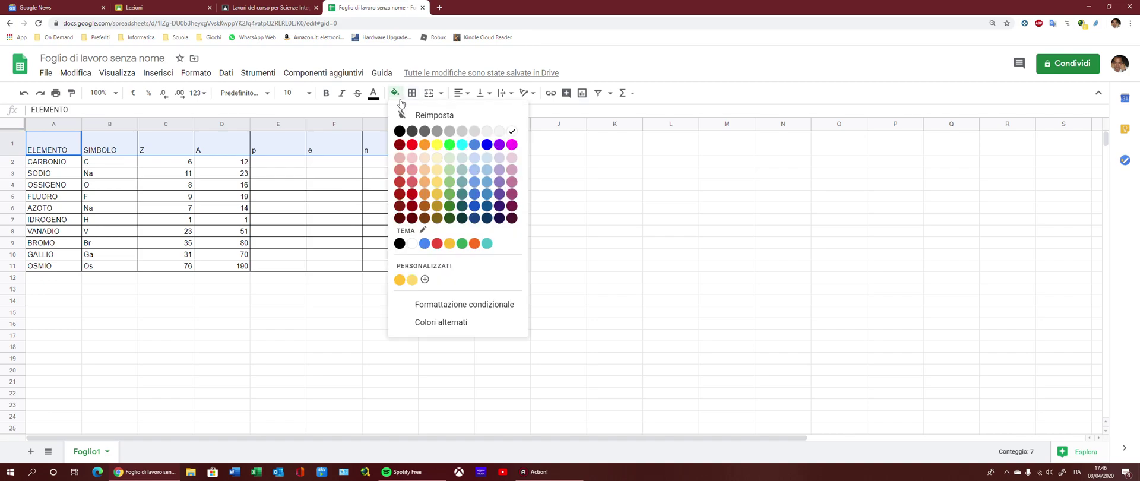
left_click(474, 182)
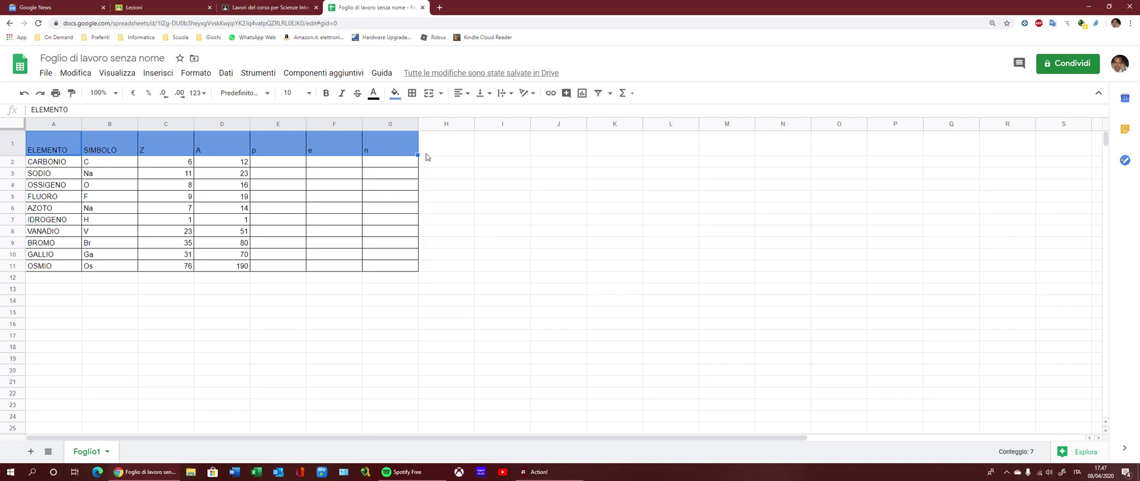
Center the header text in A1:G1 both horizontally and vertically
left_click(468, 93)
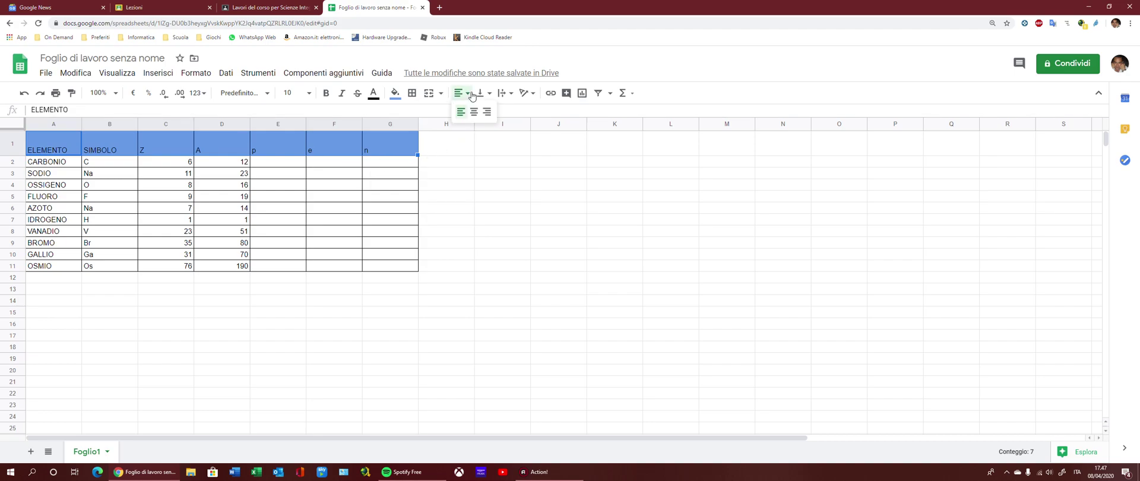
left_click(474, 118)
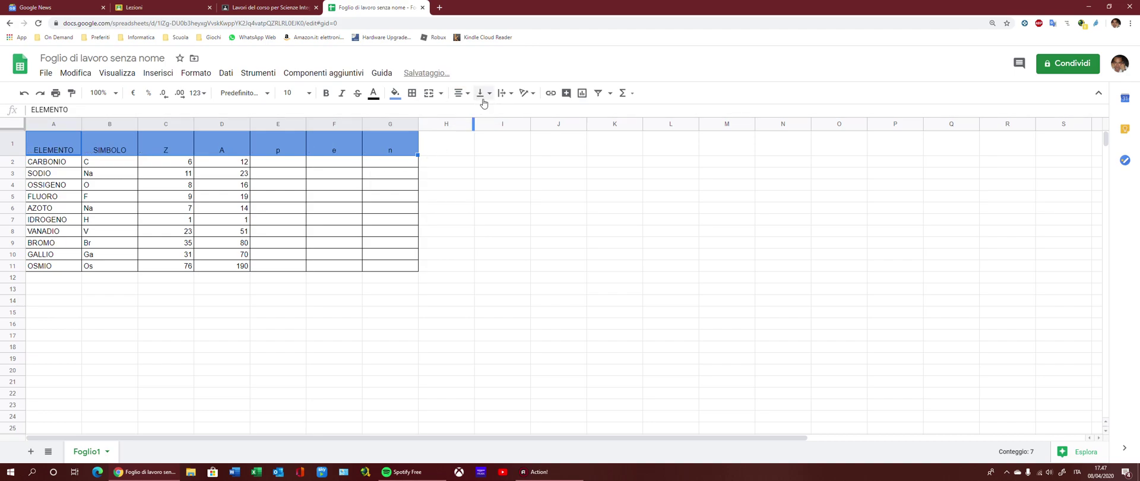
left_click(483, 93)
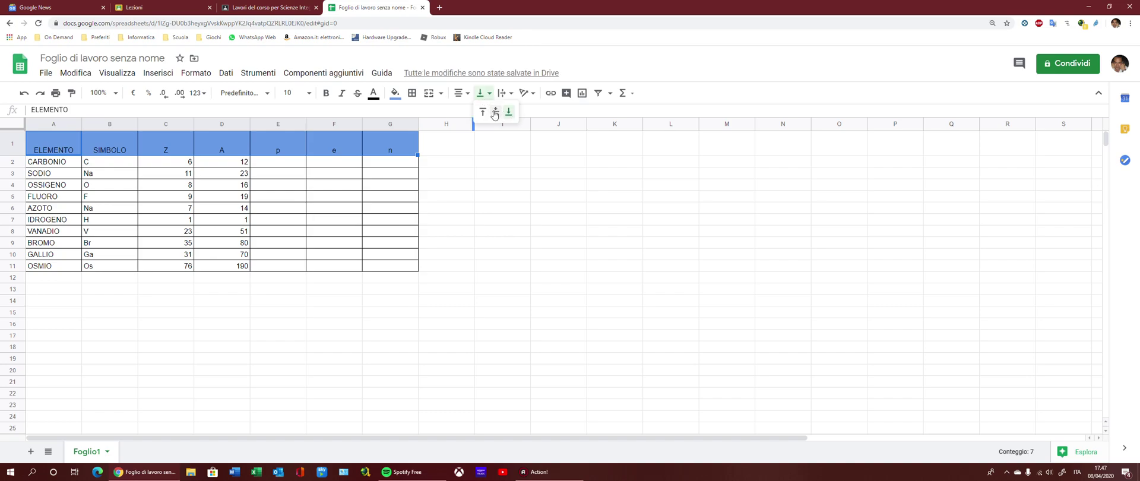
left_click(495, 111)
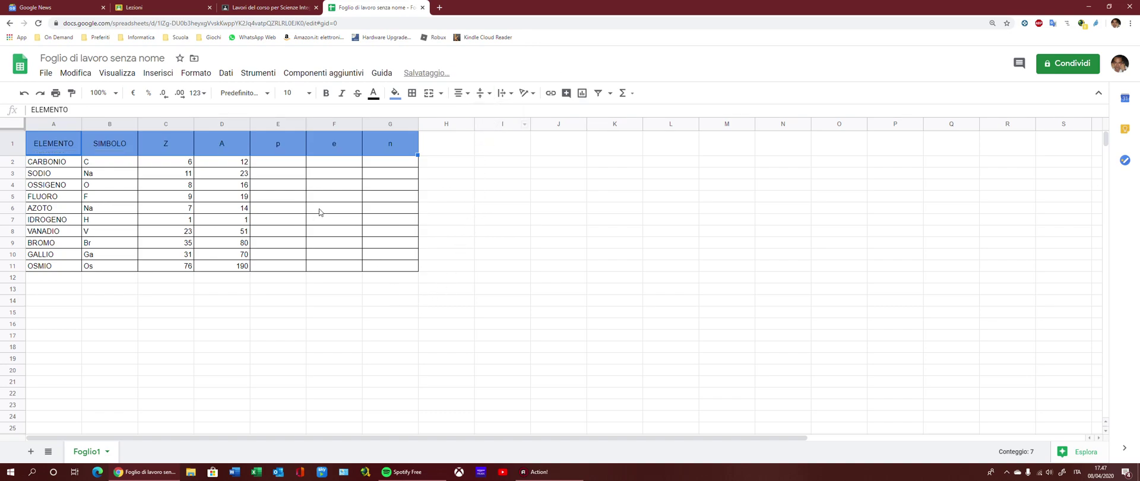
left_click(90, 150)
left_click(159, 149)
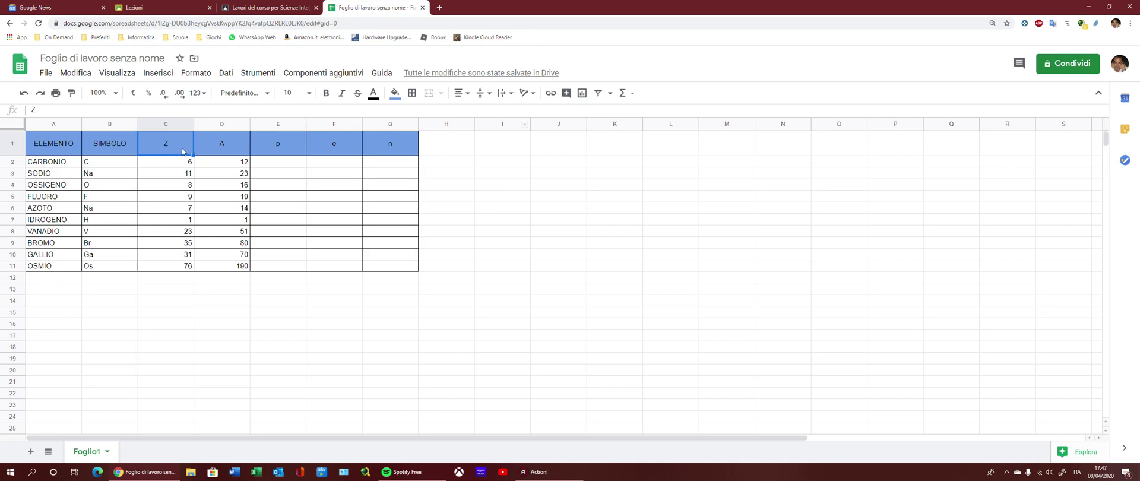
left_click(228, 150)
left_click(291, 148)
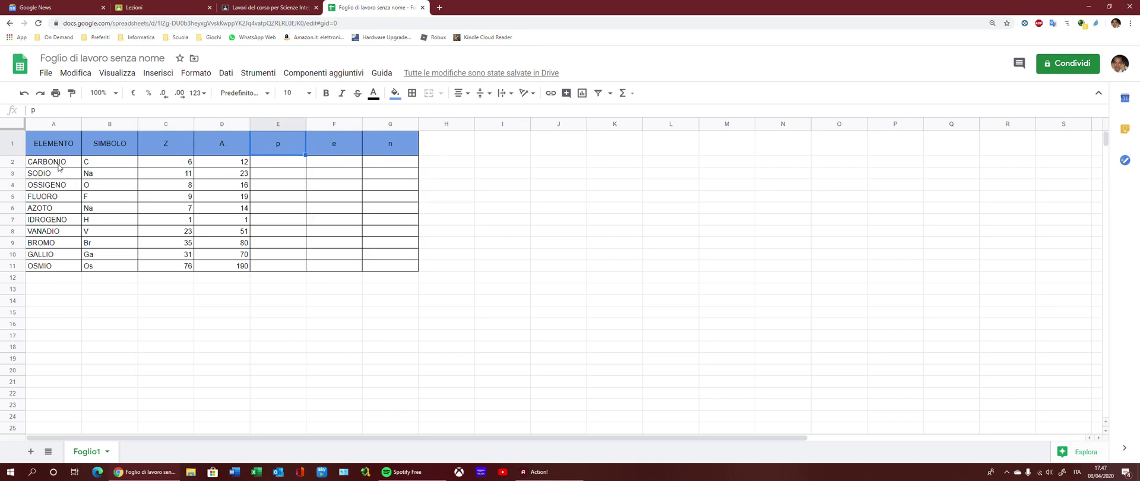
left_click_drag(58, 166, 381, 267)
left_click(351, 281)
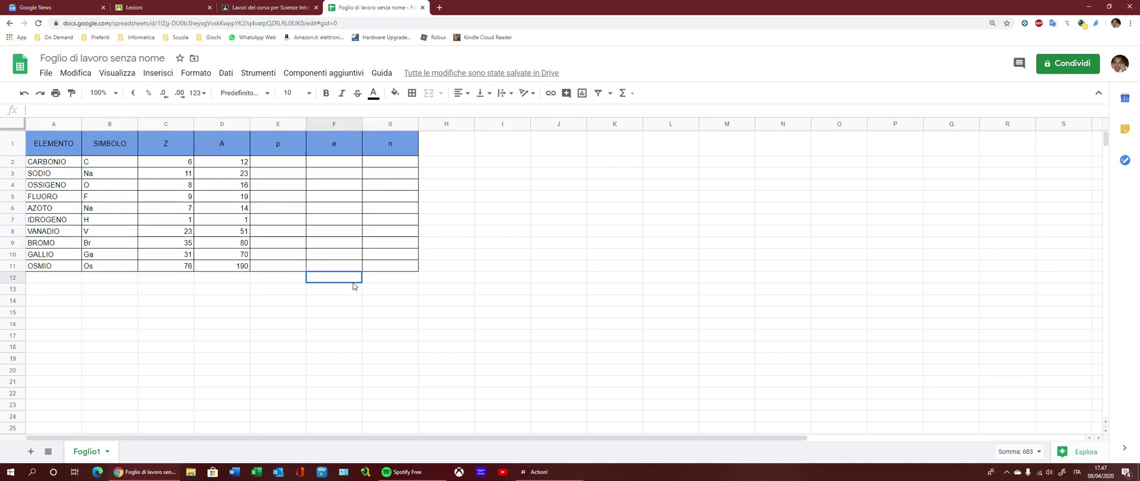
Fill the table body A2:G11 with a light blue, paler than the header color
left_click_drag(67, 164, 399, 267)
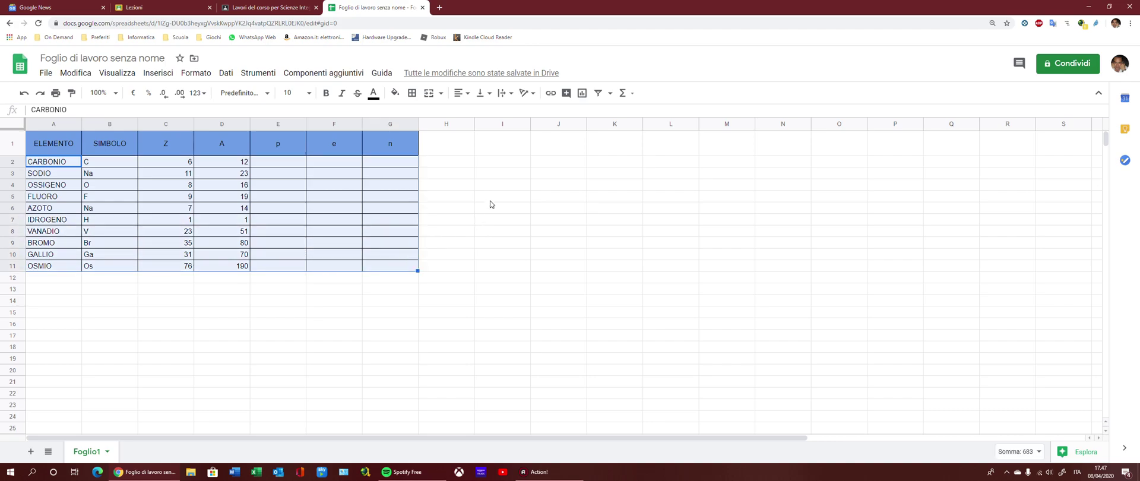
left_click(395, 93)
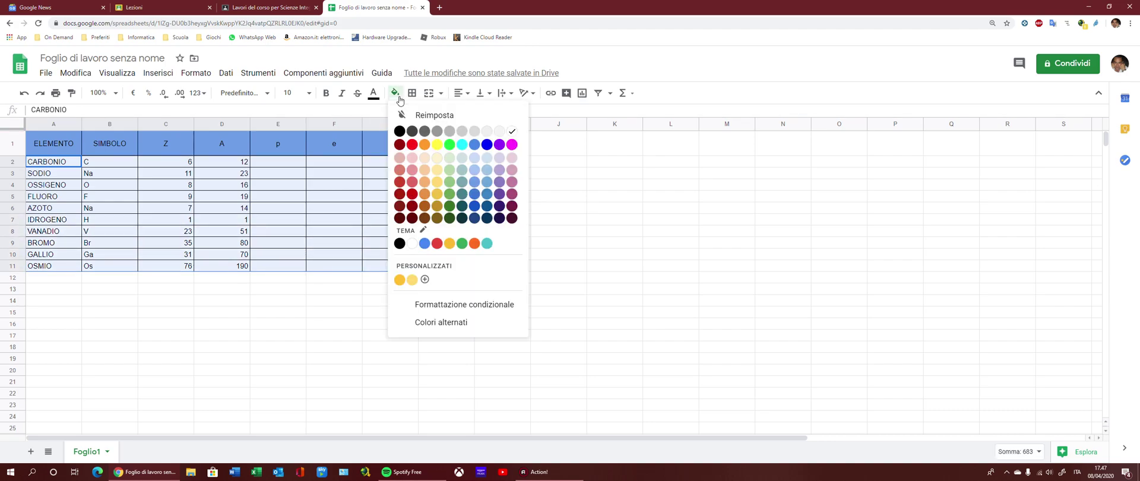
left_click(474, 164)
left_click(386, 311)
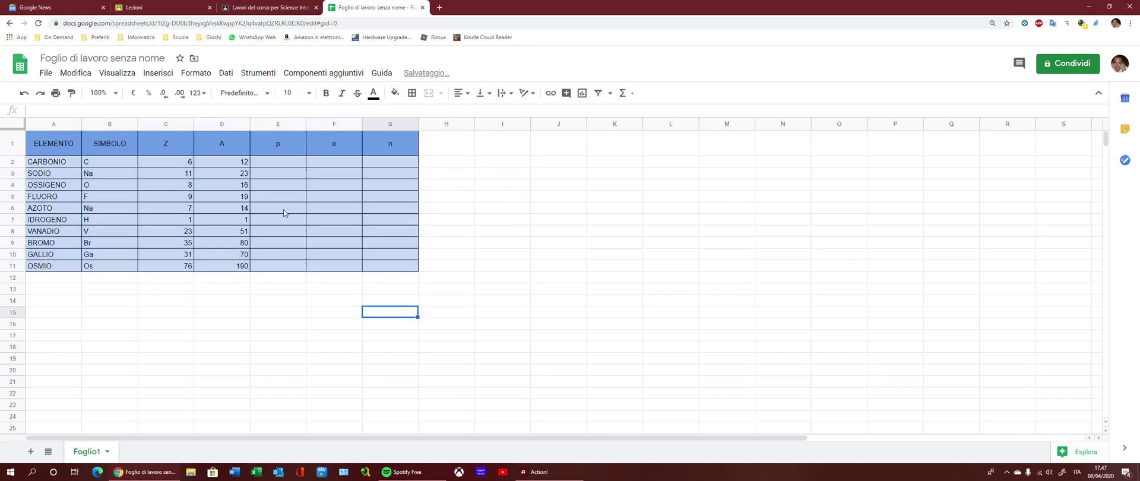
Set the header text in A1:G1 to font size 14 and make it bold
left_click_drag(42, 151, 384, 153)
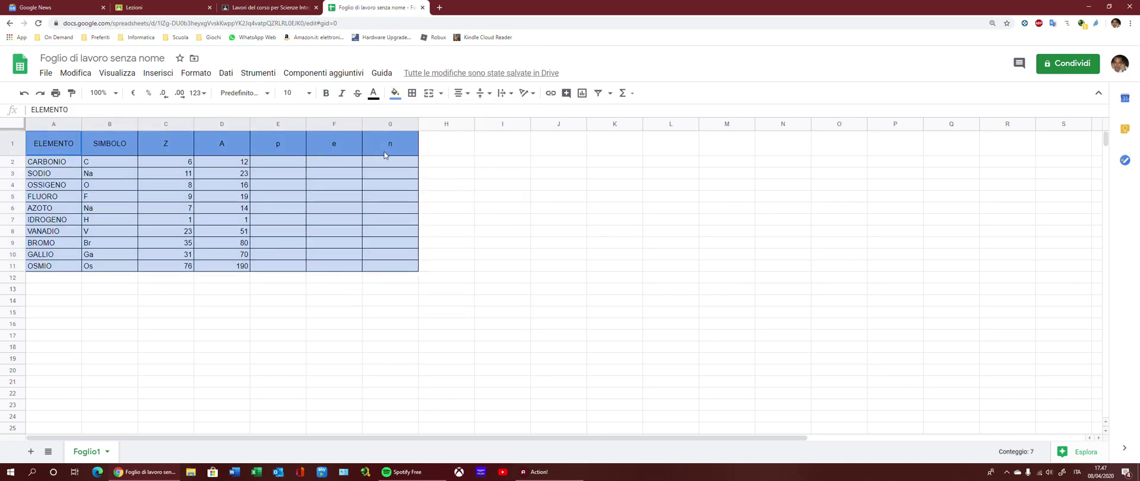
left_click(289, 93)
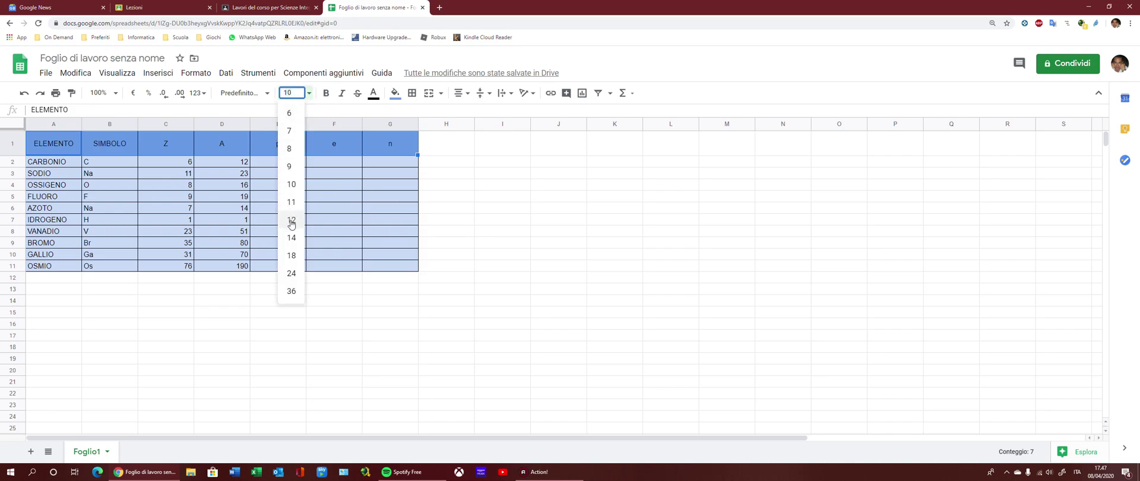
left_click(292, 237)
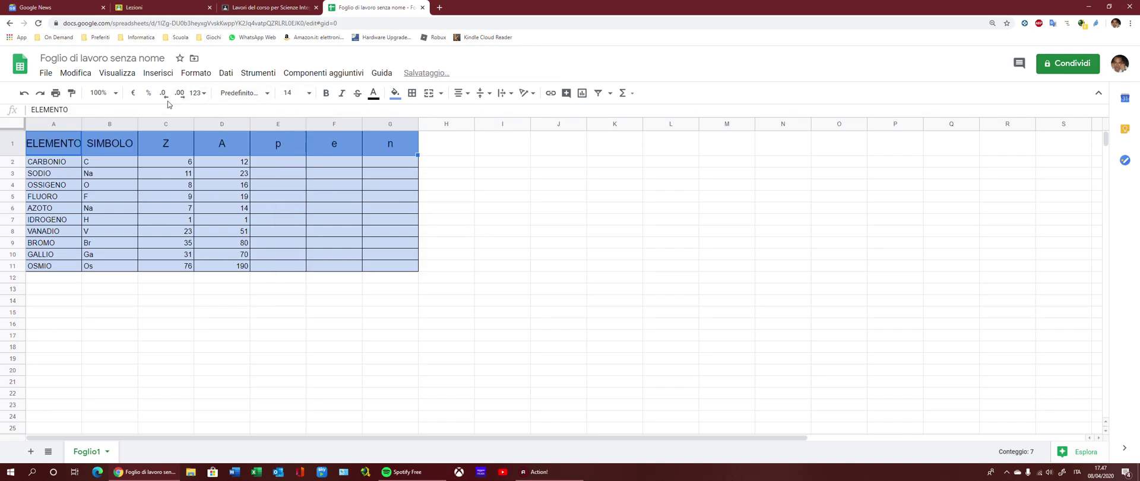
left_click(324, 94)
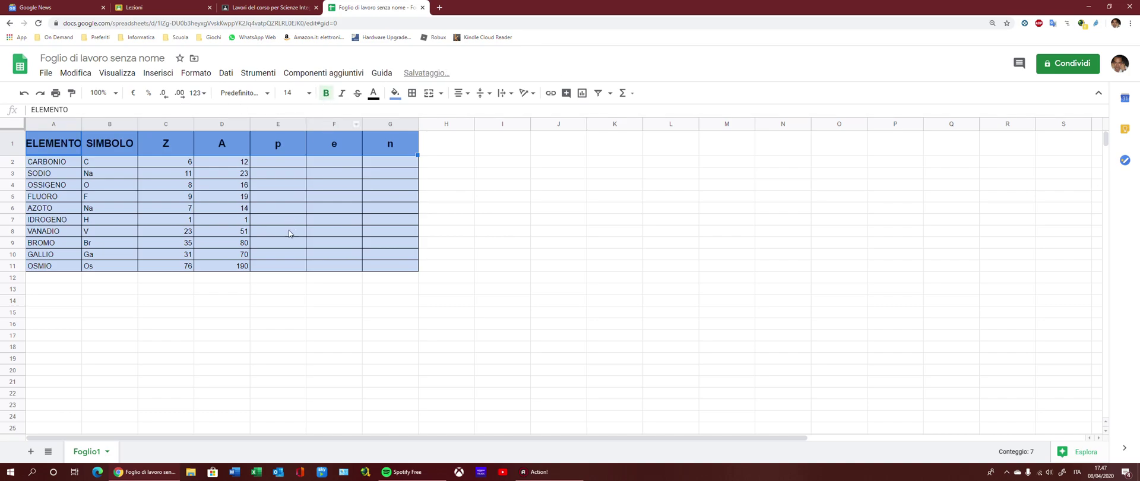
Increase the height of rows 2 to 11 together to about one and a half times the default
left_click_drag(12, 162, 13, 265)
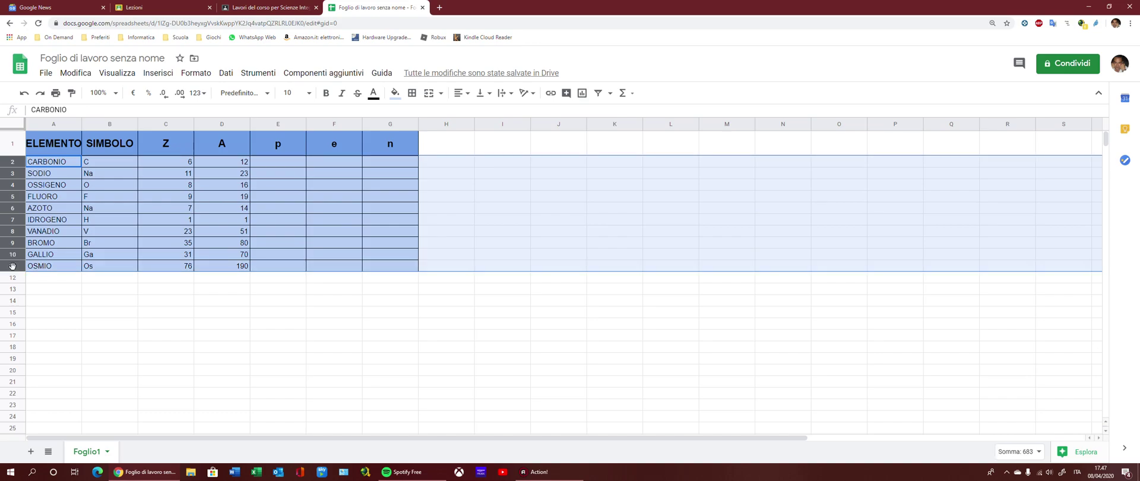
left_click_drag(18, 177, 18, 183)
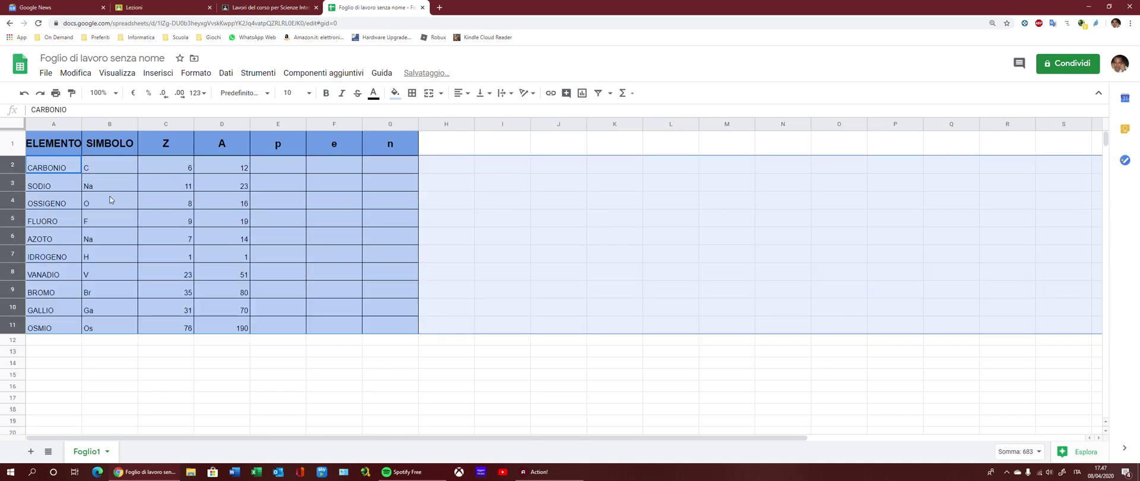
left_click(224, 215)
Enter the formula =C2 in cell E2 so carbon's proton count comes from its atomic number Z
left_click(278, 171)
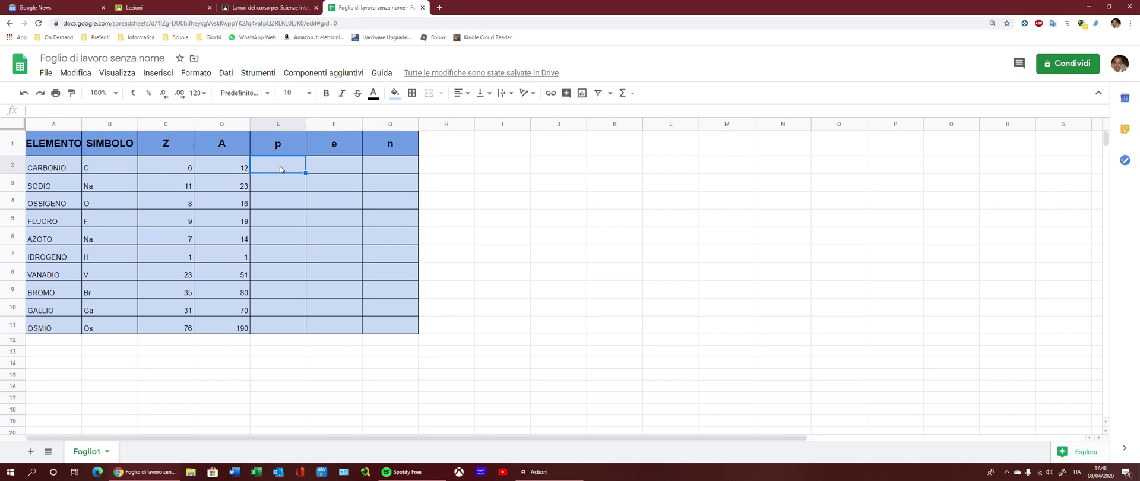
type("=")
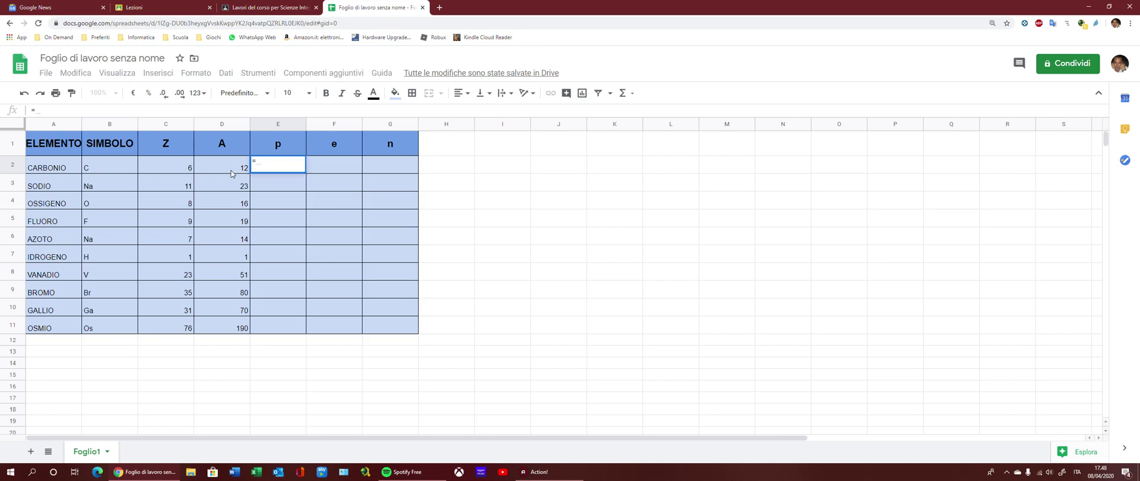
left_click(165, 171)
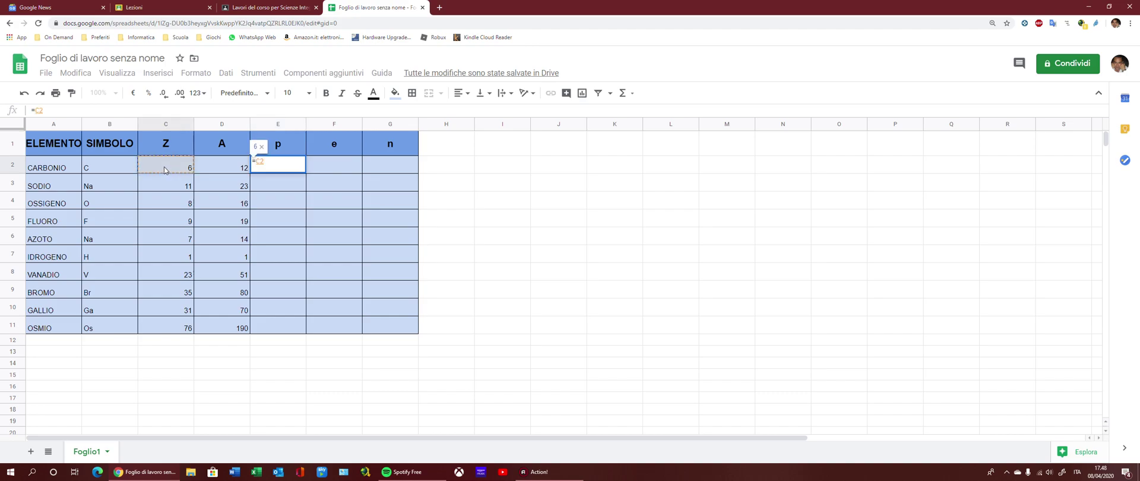
key("Return")
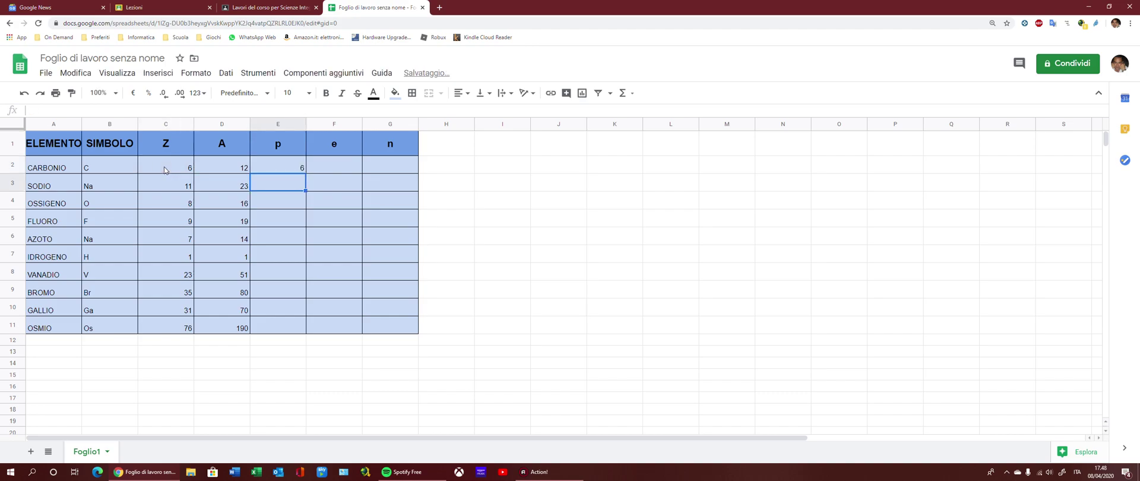
Enter the formula =E2 in cell F2 so carbon's electron count equals its proton count
left_click(340, 167)
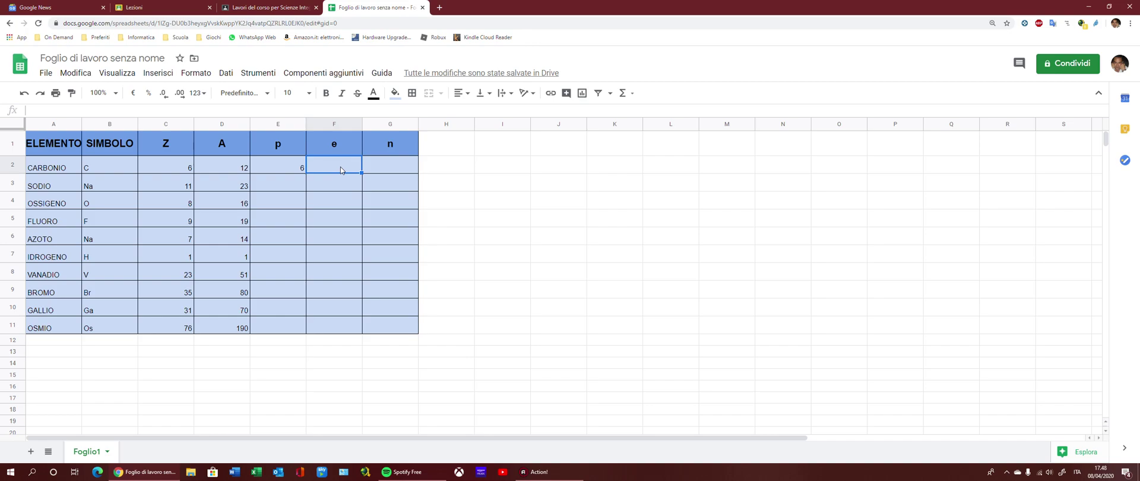
type("=")
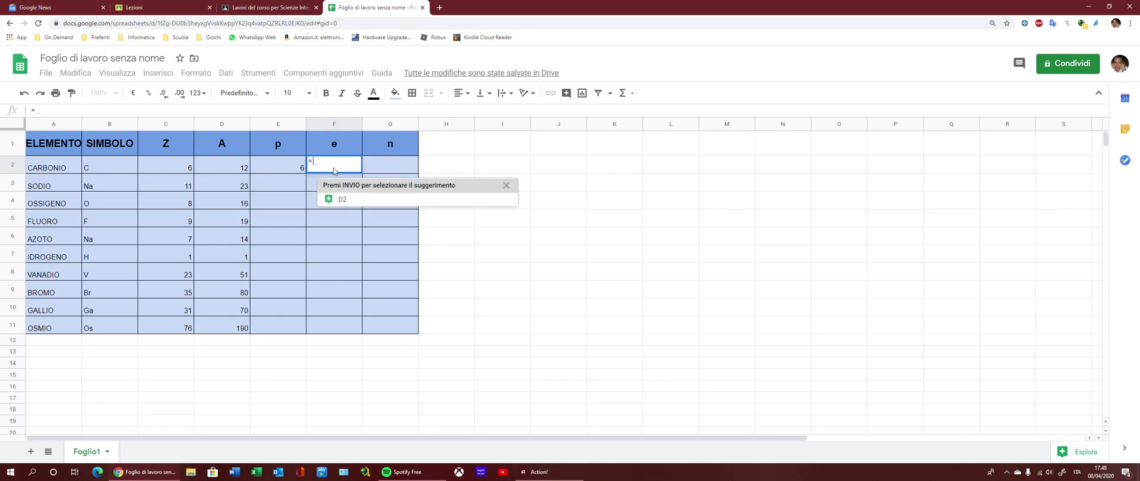
left_click(285, 169)
key("Return")
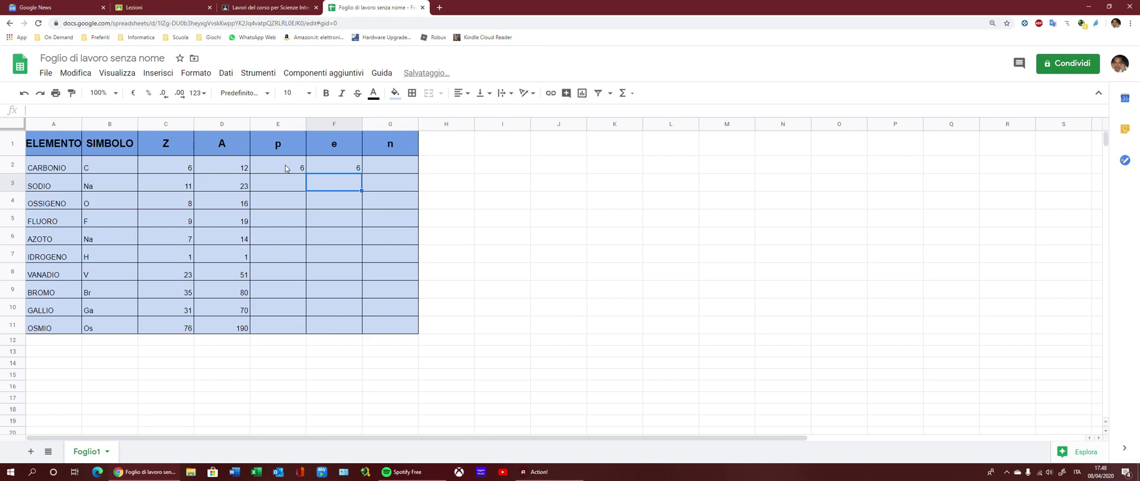
Enter the formula =D2-E2 in cell G2 so carbon's neutron count is its mass number A minus its protons
left_click(388, 168)
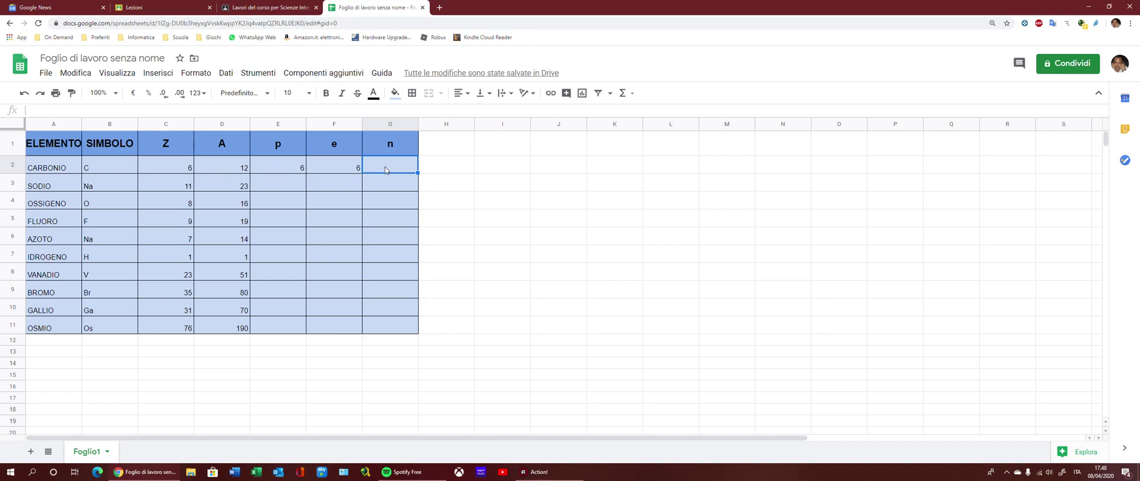
type("=")
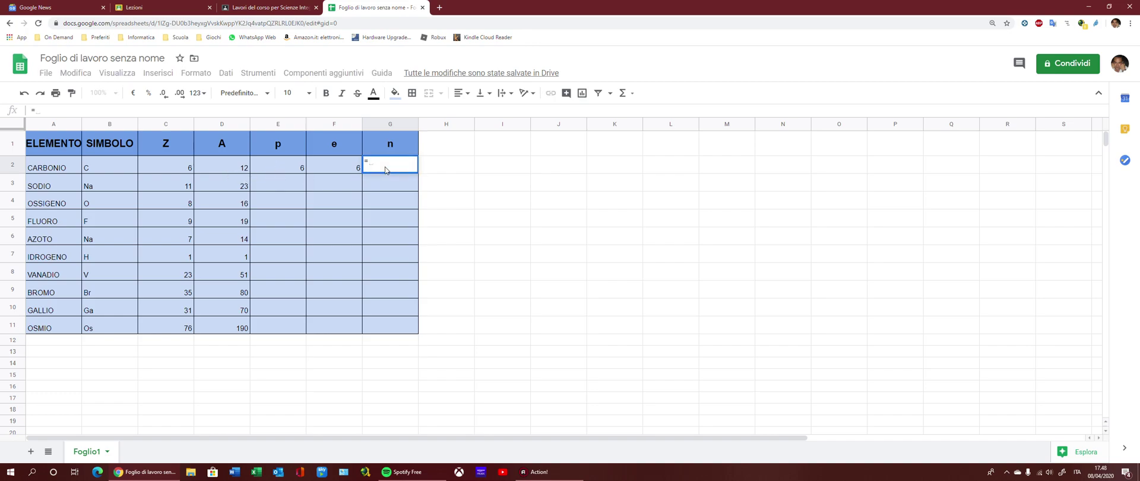
left_click(224, 169)
type("-")
left_click(282, 166)
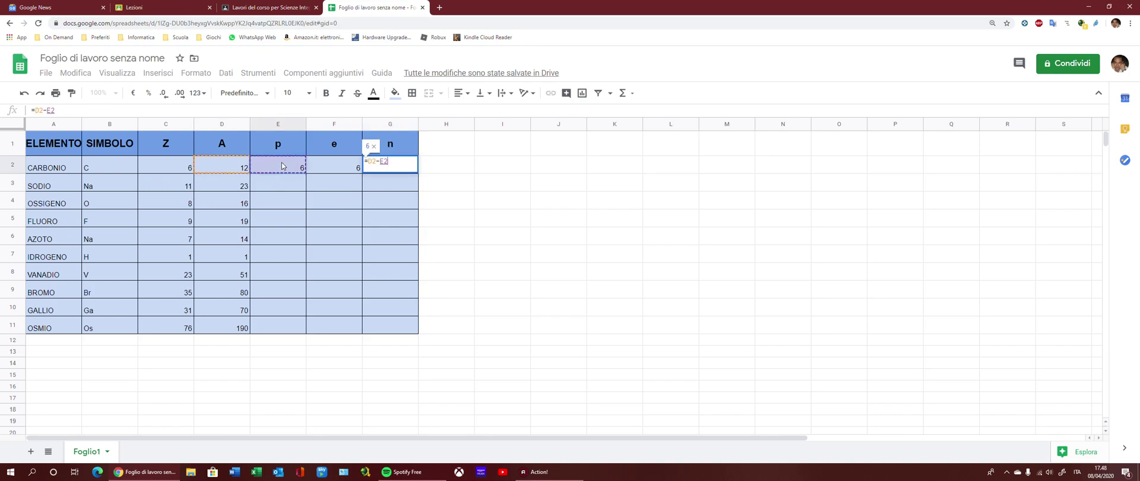
key("Return")
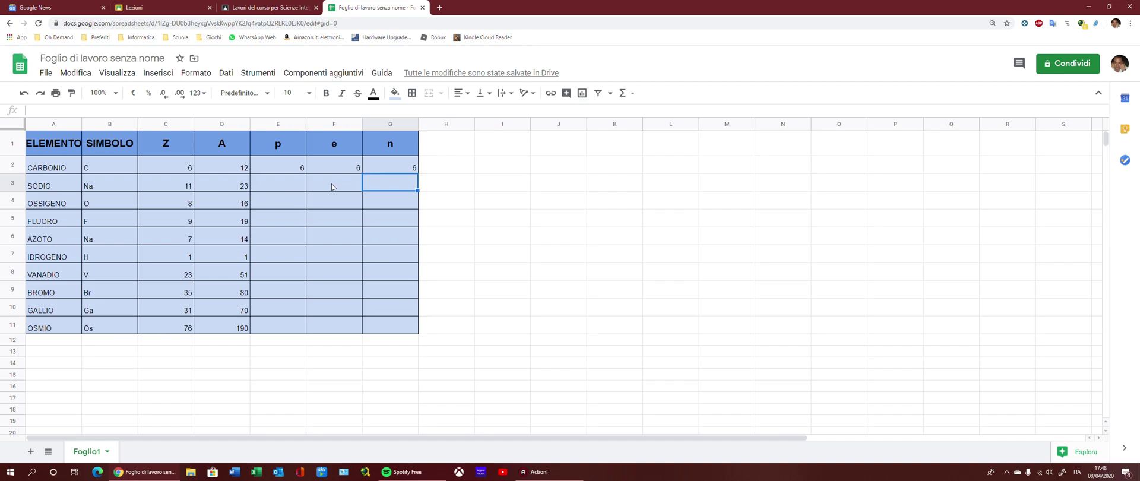
left_click(168, 222)
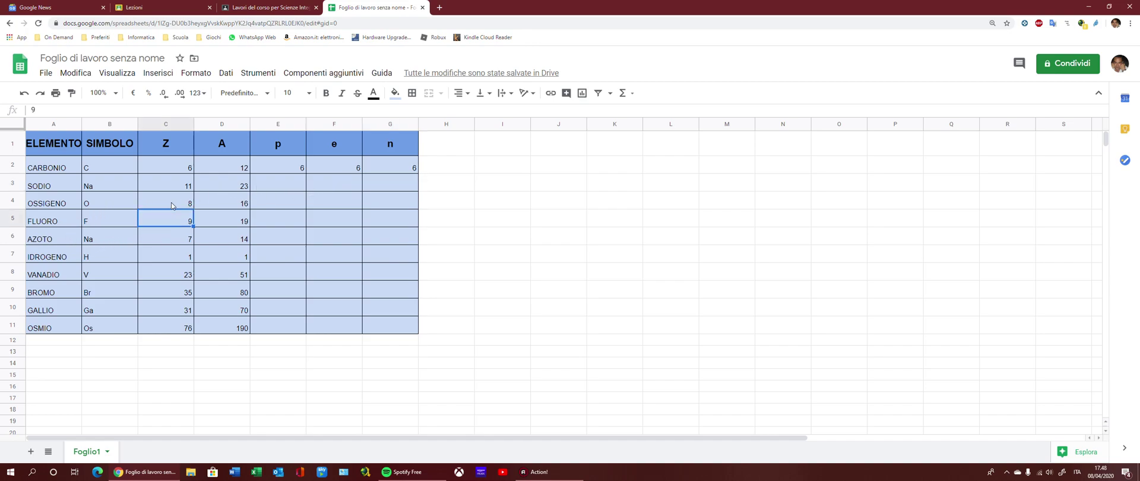
left_click(289, 166)
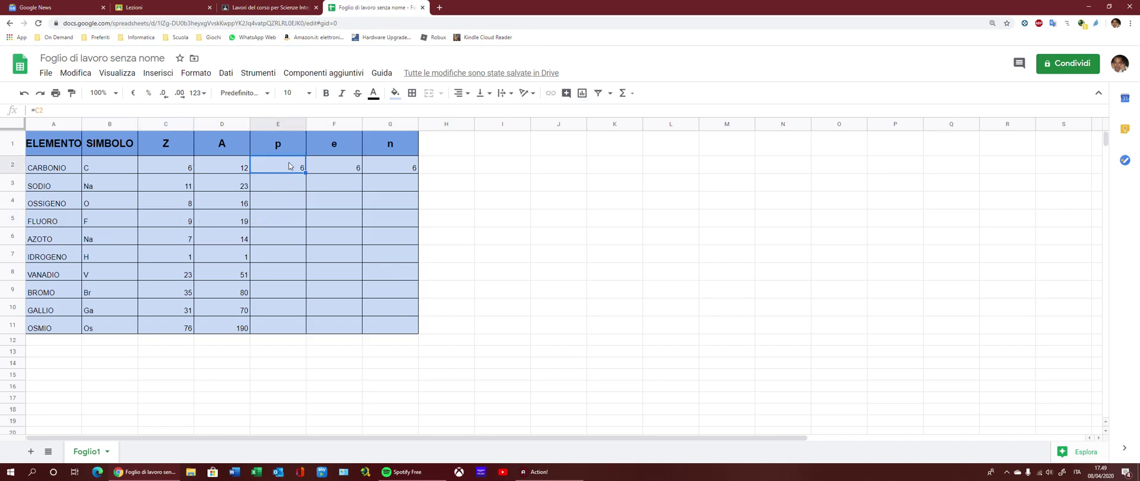
left_click(330, 185)
left_click(377, 187)
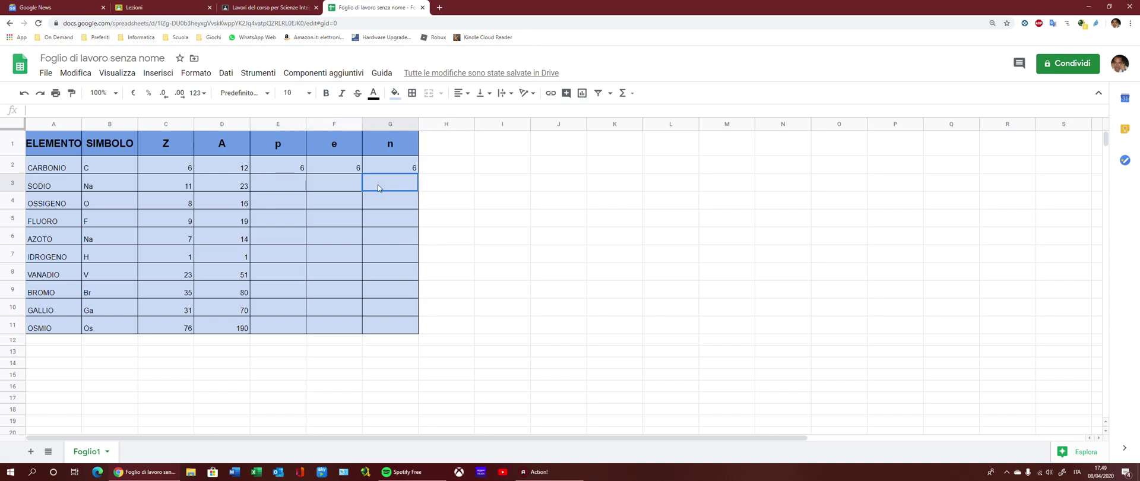
left_click(286, 200)
left_click(333, 201)
left_click(376, 202)
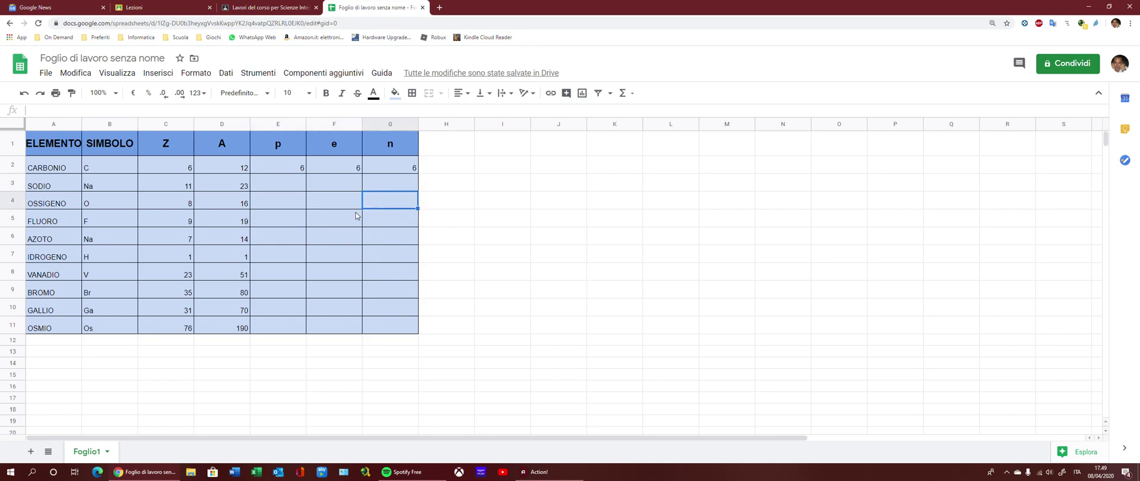
left_click(292, 223)
left_click(322, 223)
left_click(384, 223)
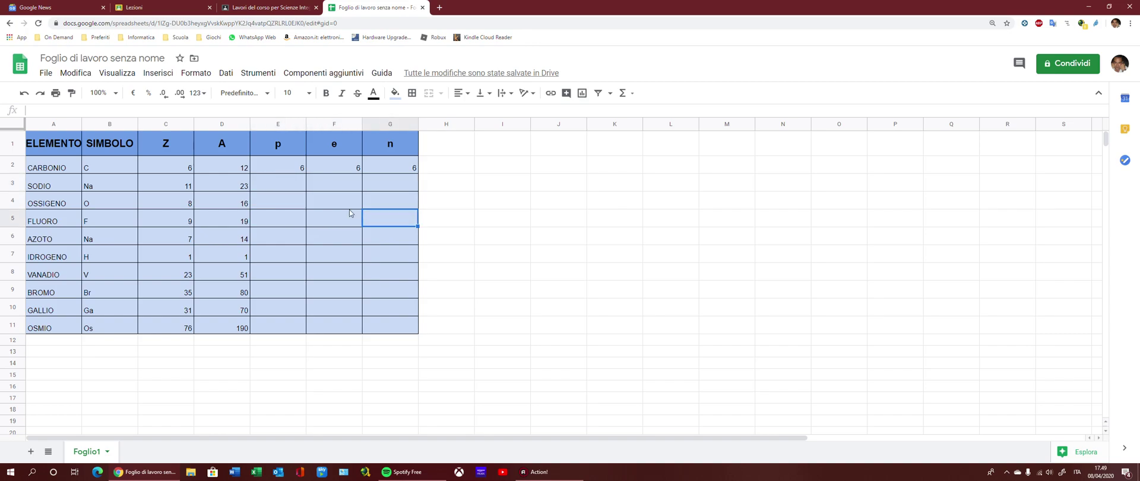
Fill the proton formula from E2 down through E11 for all the remaining elements
left_click(289, 172)
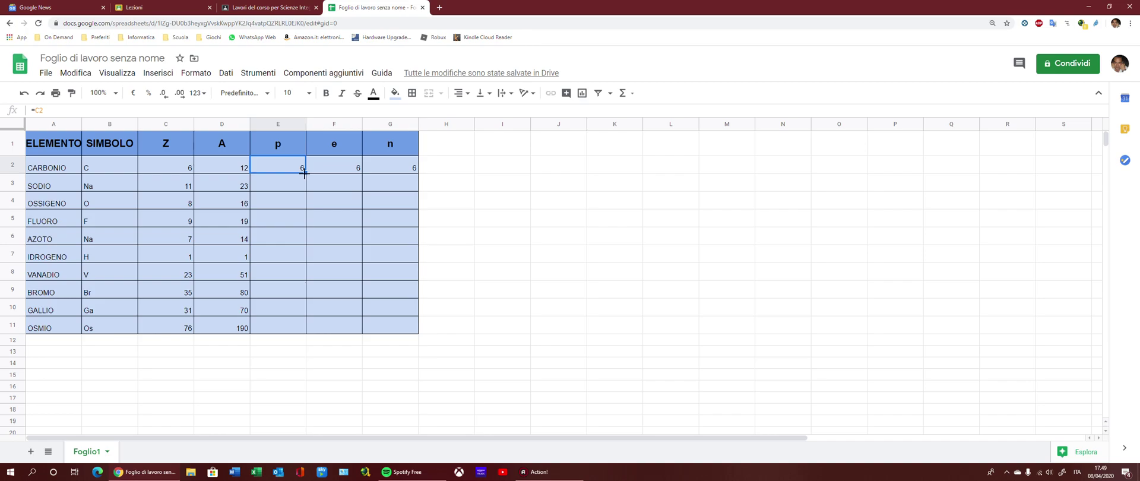
left_click_drag(305, 173, 299, 326)
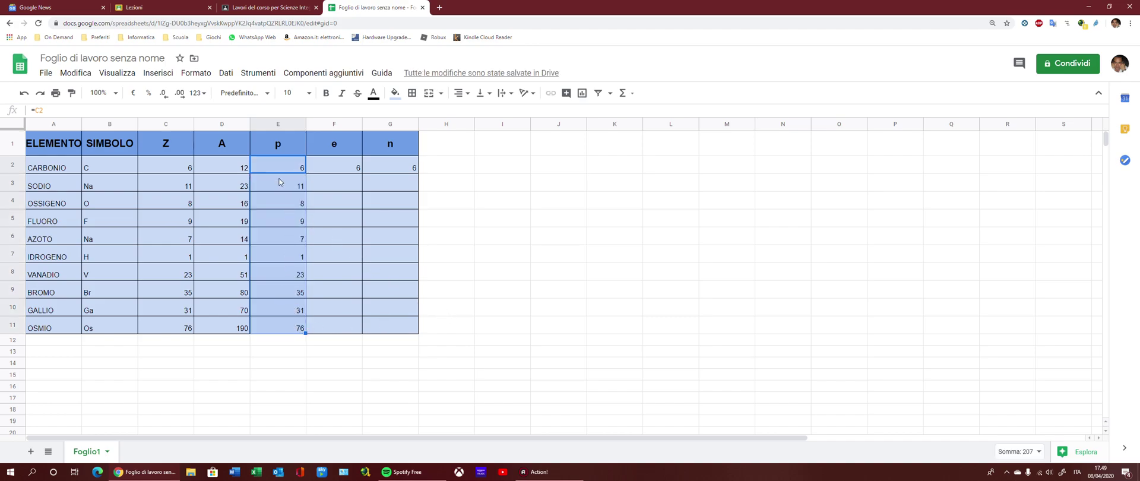
left_click(274, 326)
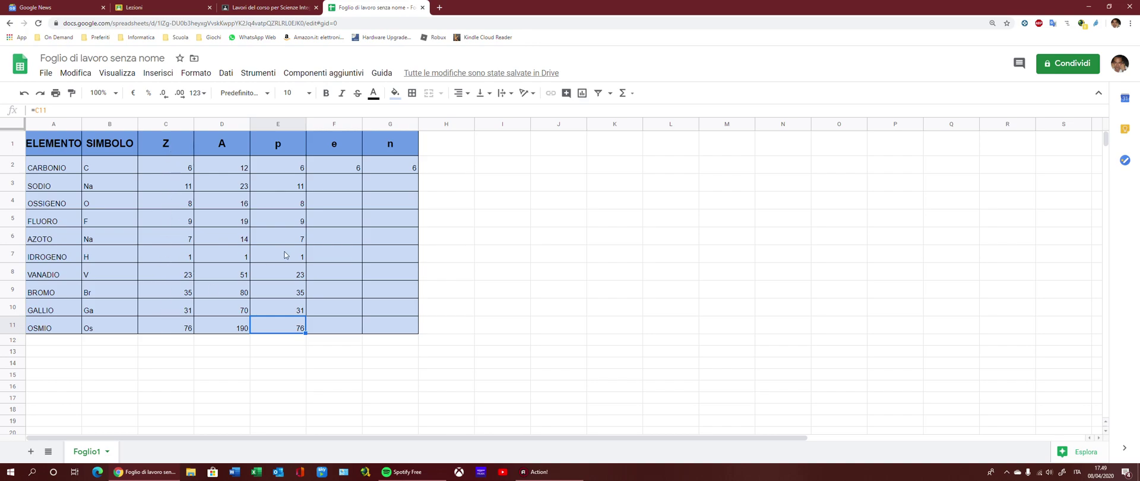
Fill the electron formula from F2 and the neutron formula from G2 down through row 11, checking the last rows' formulas
left_click(338, 165)
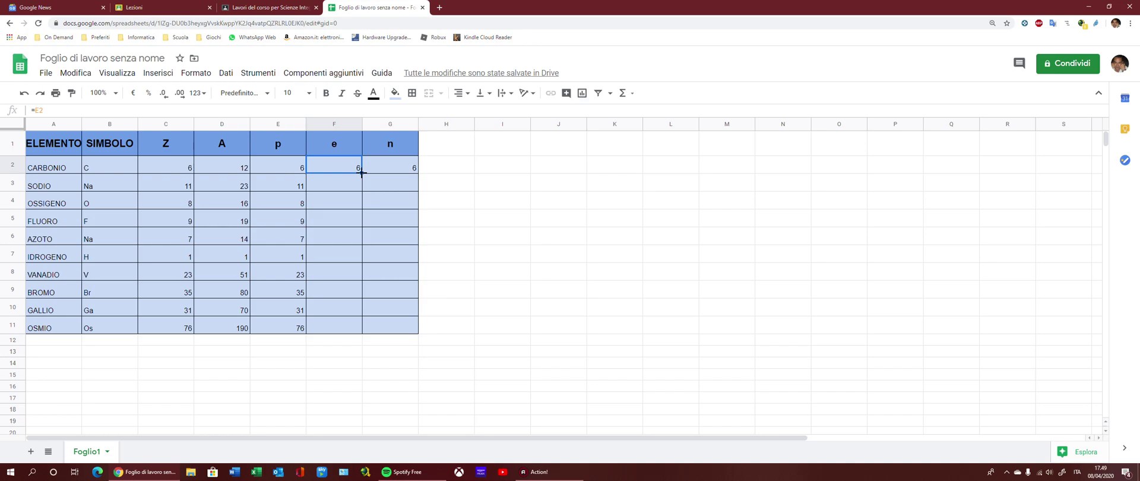
left_click_drag(361, 173, 357, 327)
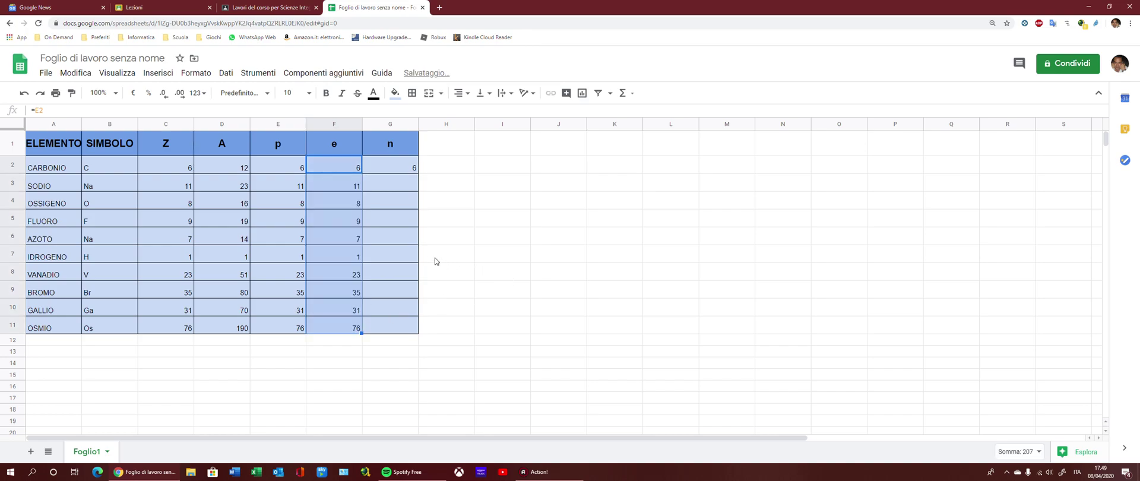
left_click(397, 171)
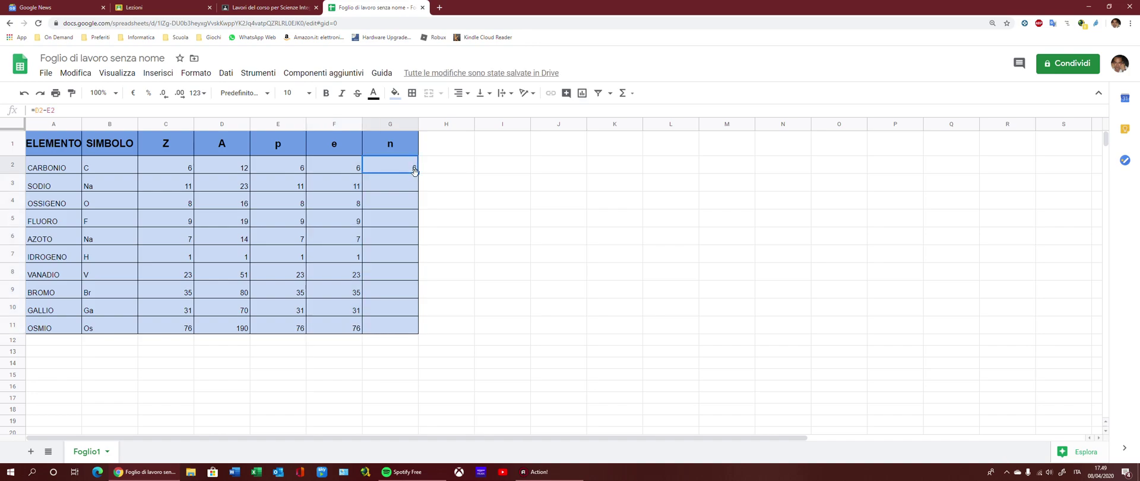
left_click_drag(416, 174, 406, 327)
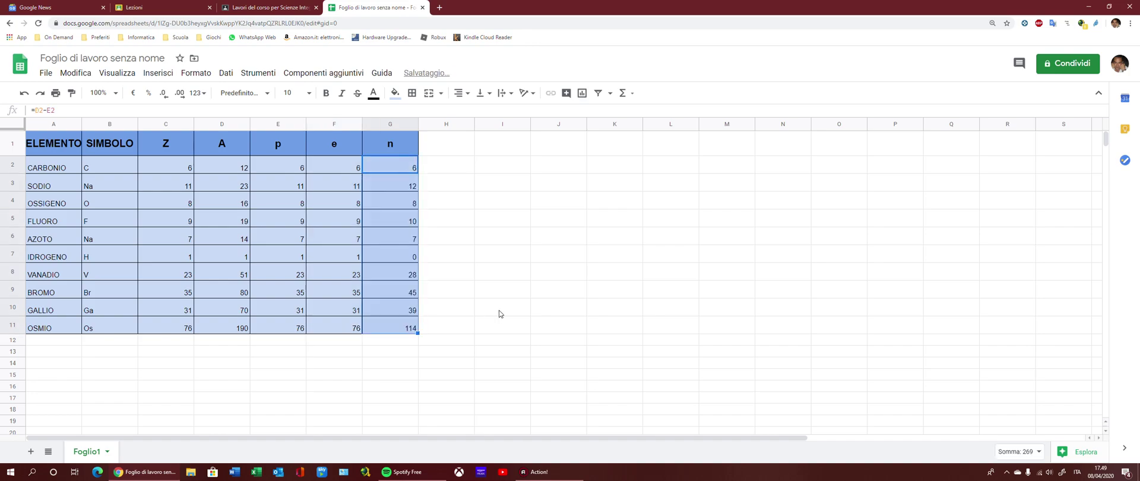
left_click(391, 330)
left_click(283, 326)
left_click(374, 311)
left_click(267, 310)
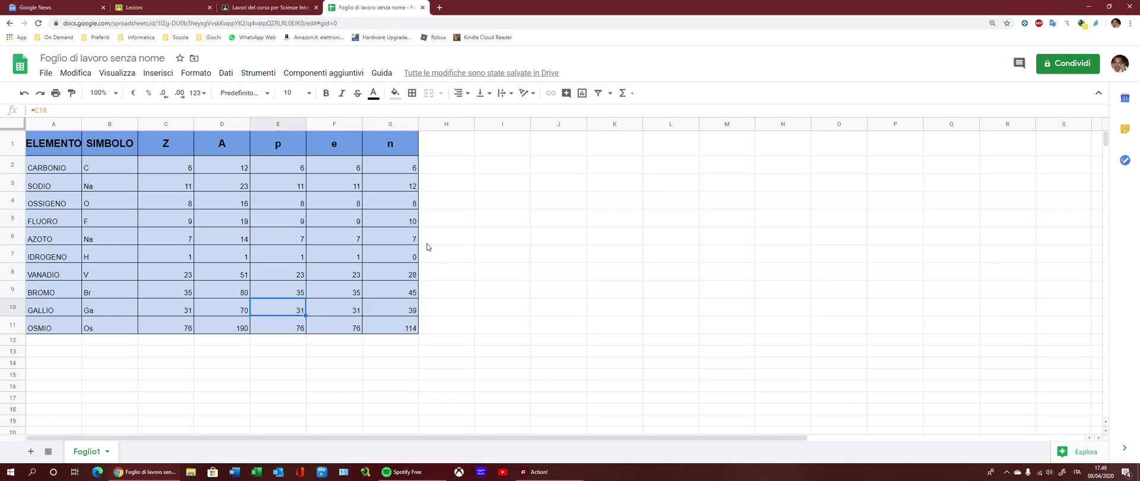
left_click(458, 331)
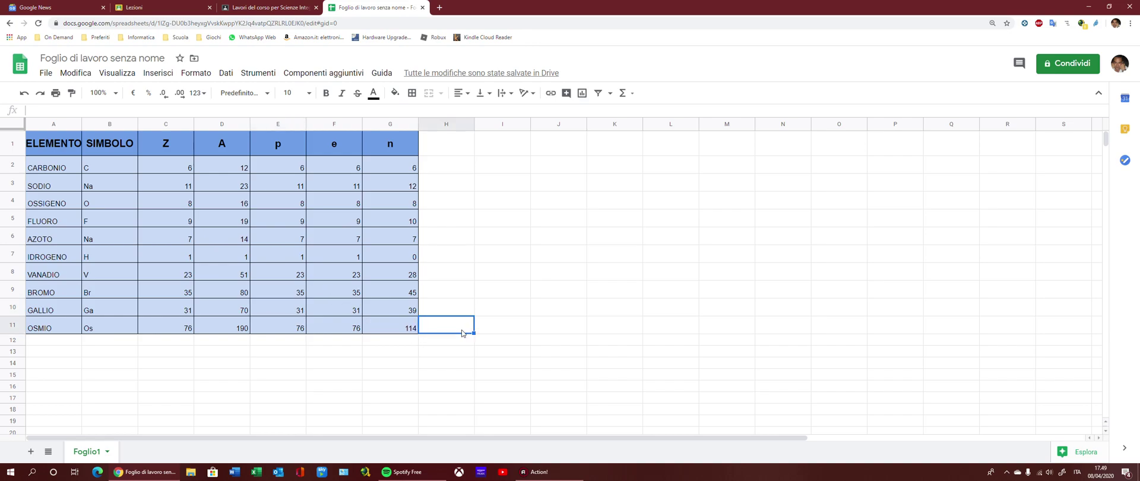